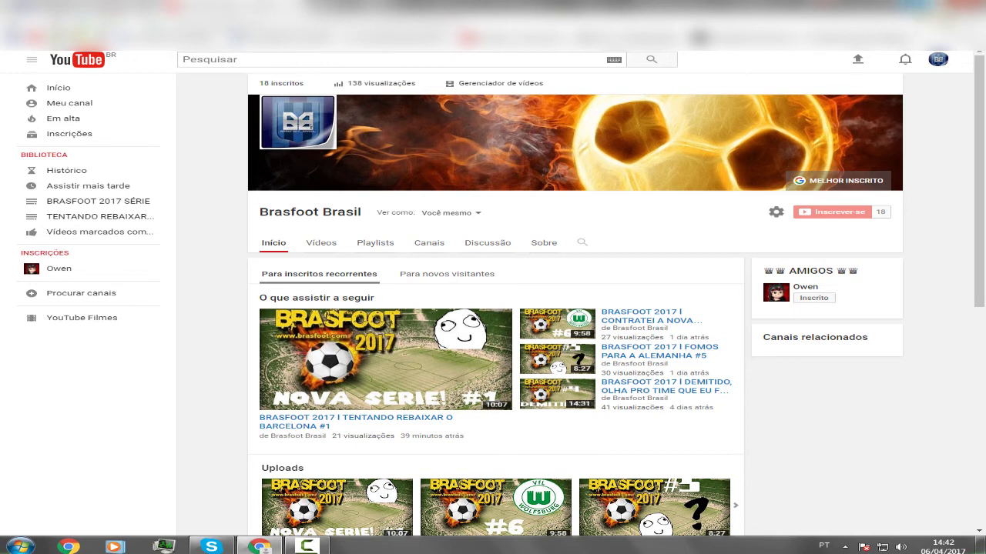
- Minimize the browser and move the Pro Evolution Soccer 2017 Settings shortcut to an open area of the desktop
click(926, 9)
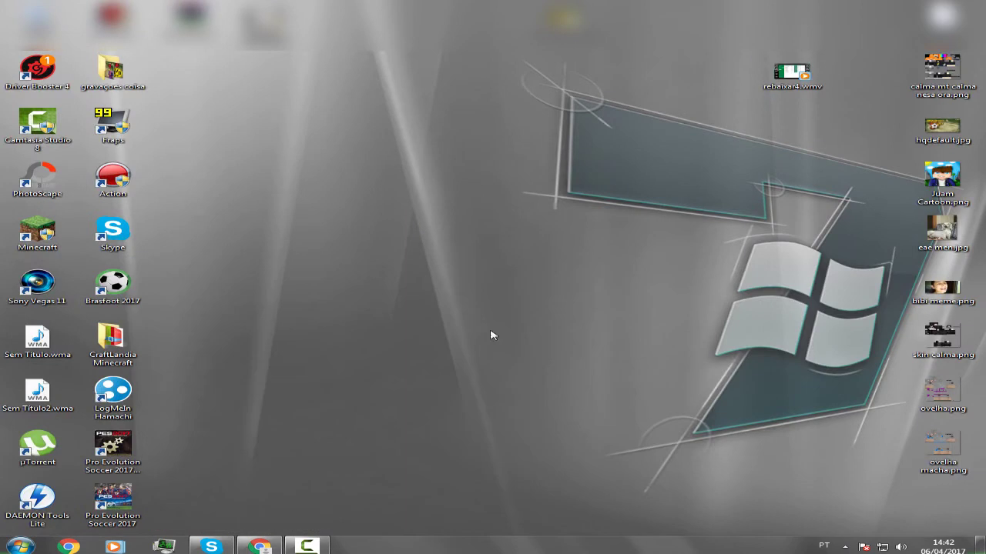
drag(583, 271, 690, 351)
right_click(564, 346)
click(371, 397)
click(105, 498)
click(123, 451)
drag(123, 451, 652, 183)
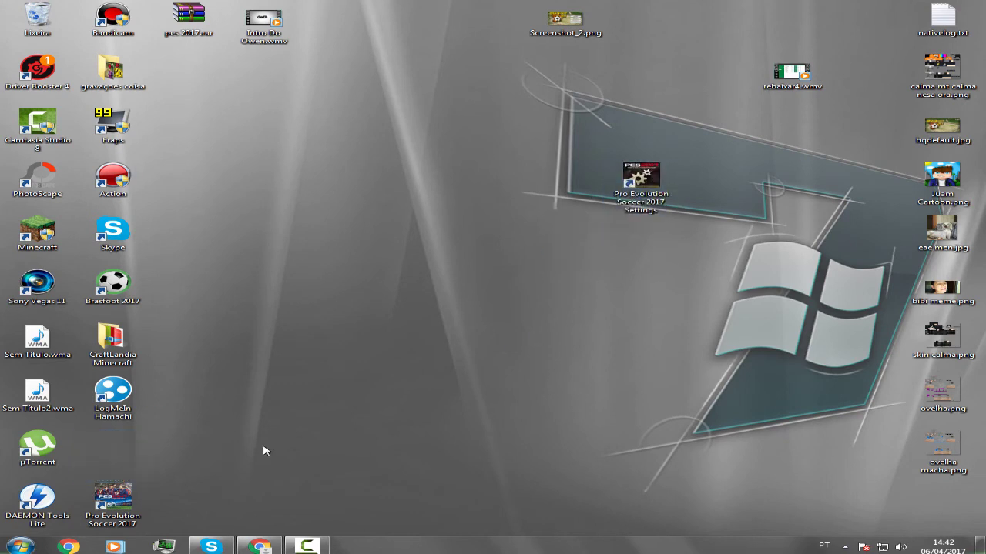
- Open the file location of the Pro Evolution Soccer 2017 shortcut, locate Settings.exe in it, and close the folder
click(144, 504)
right_click(119, 506)
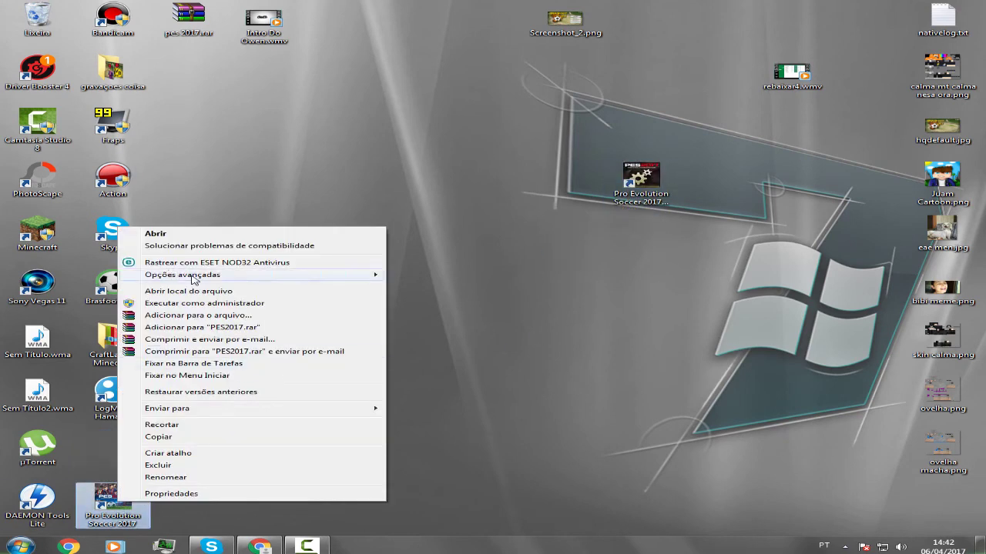
click(209, 292)
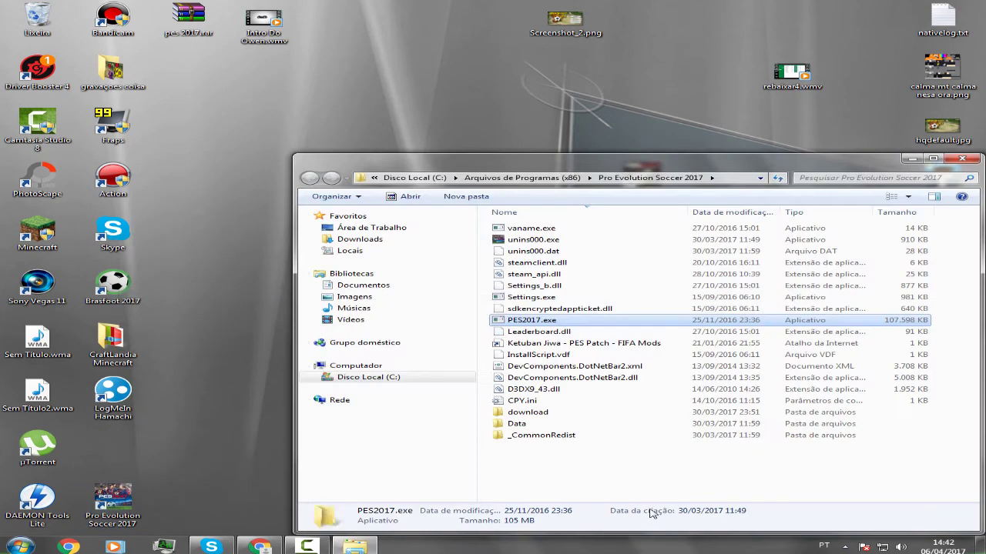
click(621, 481)
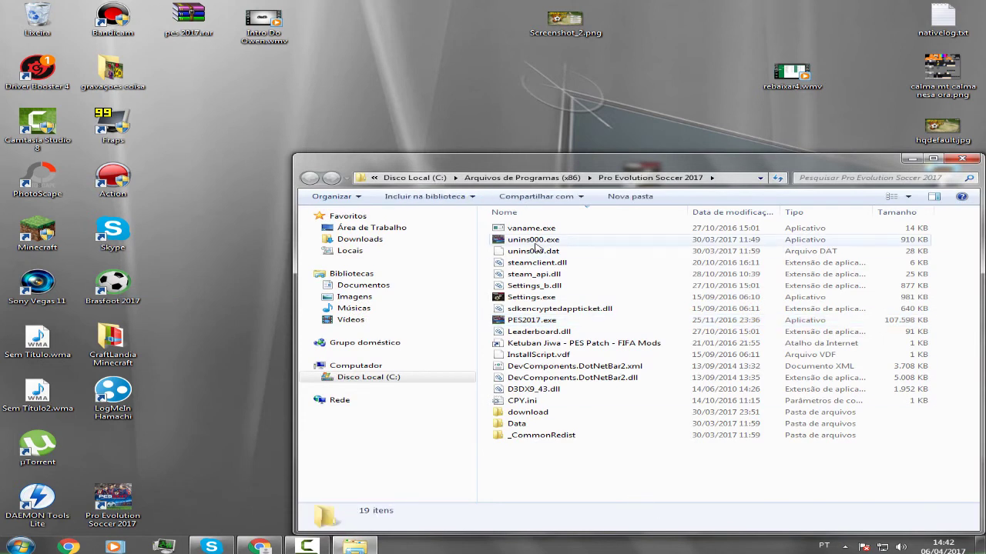
click(542, 299)
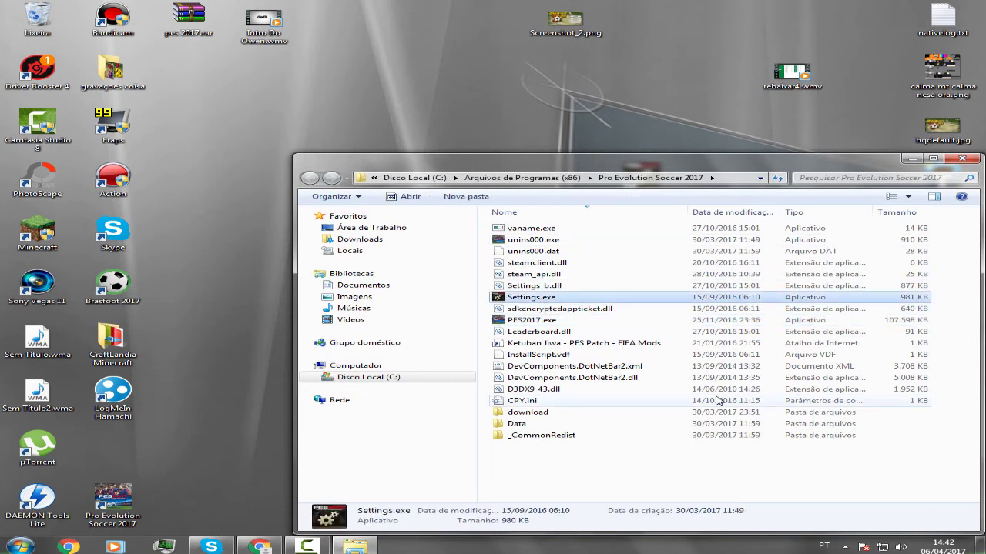
drag(874, 167, 672, 160)
key(alt+F4)
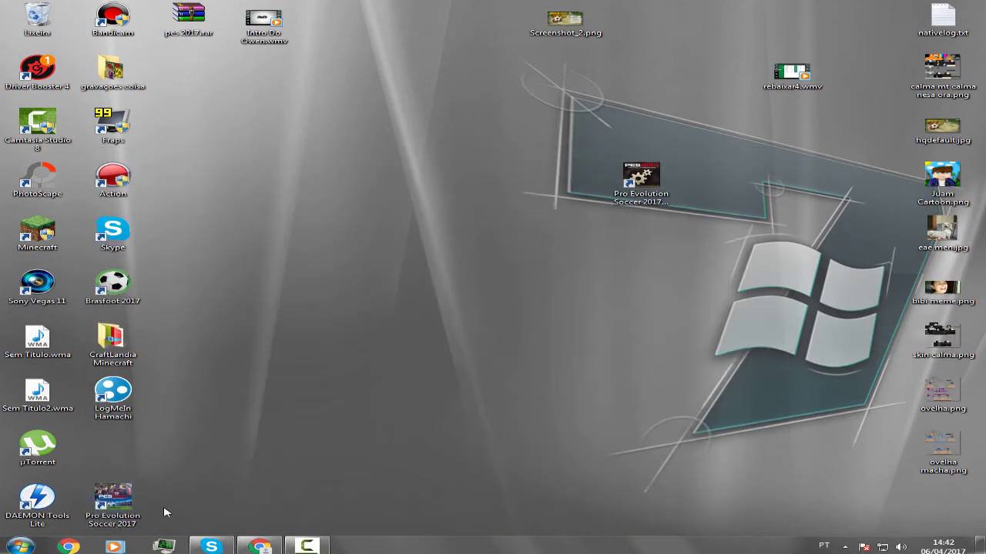
drag(562, 175, 742, 209)
drag(534, 105, 678, 211)
drag(580, 87, 482, 218)
drag(314, 98, 582, 192)
drag(432, 264, 502, 295)
- Open the game configuration from the Pro Evolution Soccer 2017 Settings shortcut on the desktop
click(645, 169)
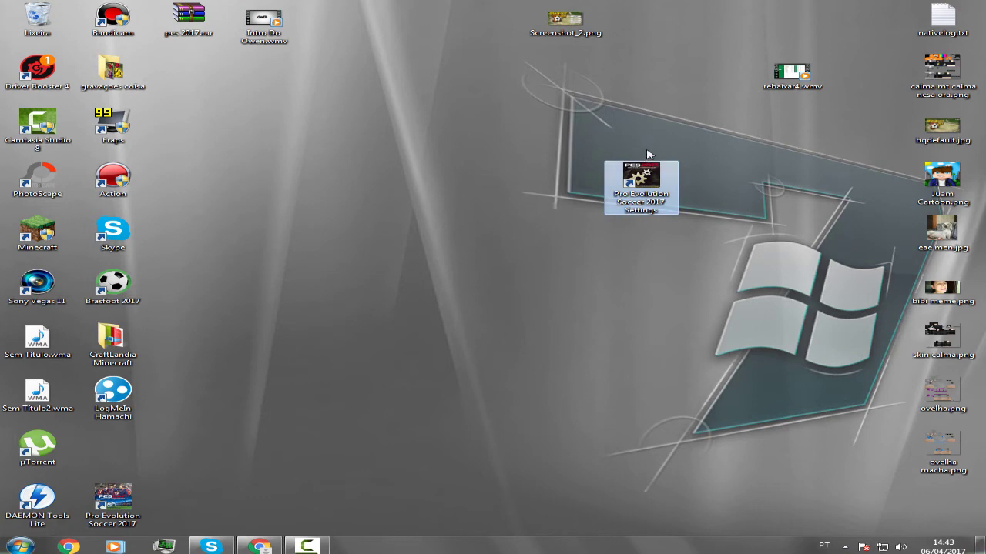
click(501, 156)
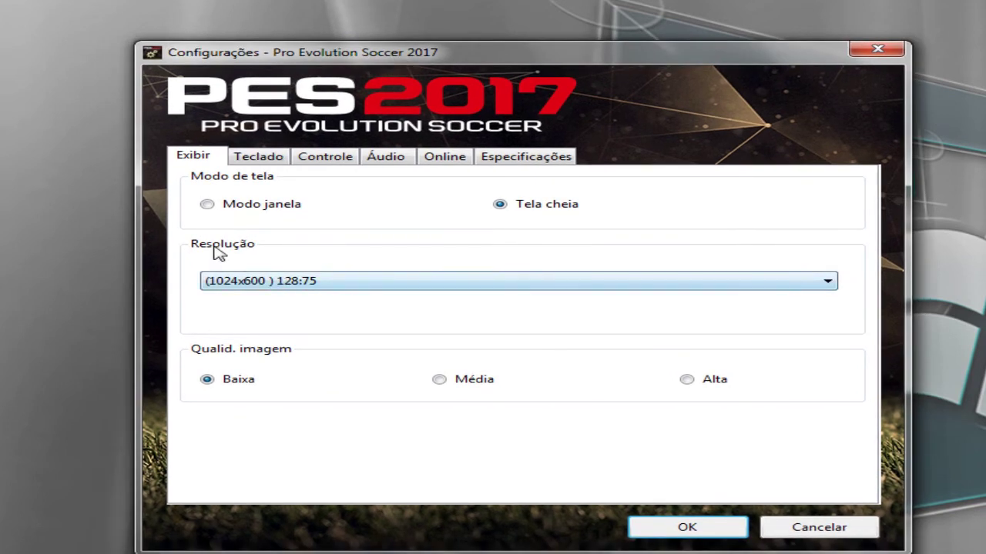
- Look through the game's available resolutions and check the Windows screen resolution for comparison
click(328, 283)
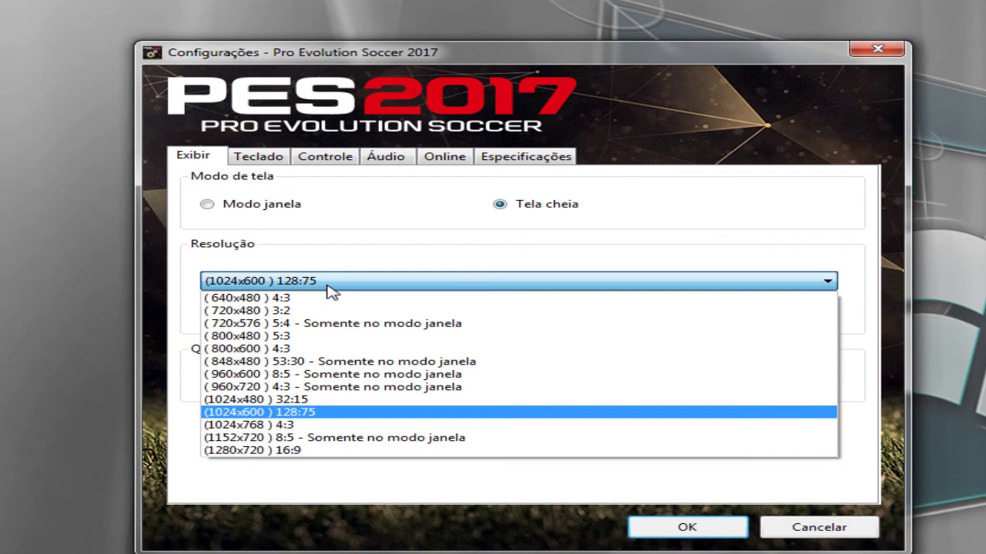
click(327, 284)
right_click(3, 265)
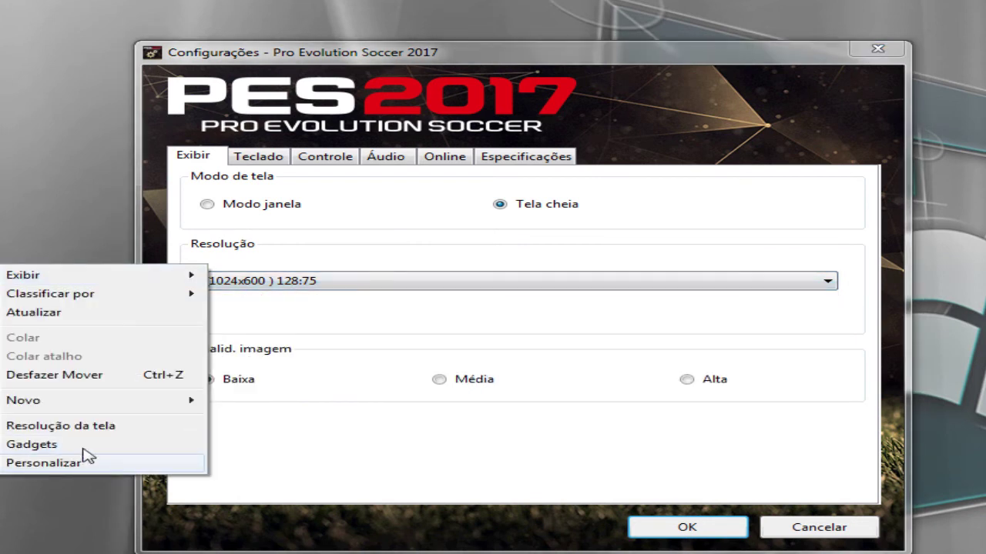
click(77, 428)
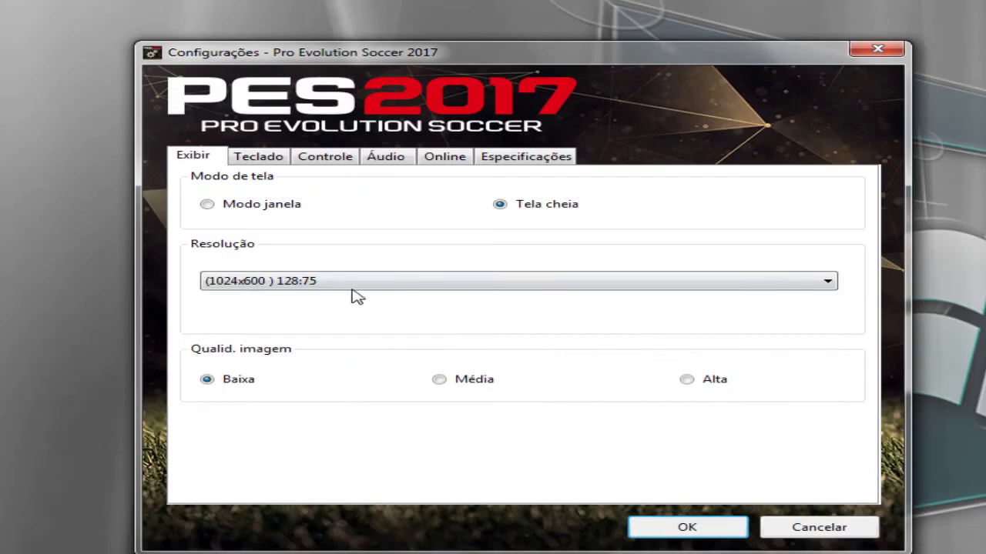
- Set the game's resolution to (1024x600) 128:75 and its image quality to Baixa
click(352, 285)
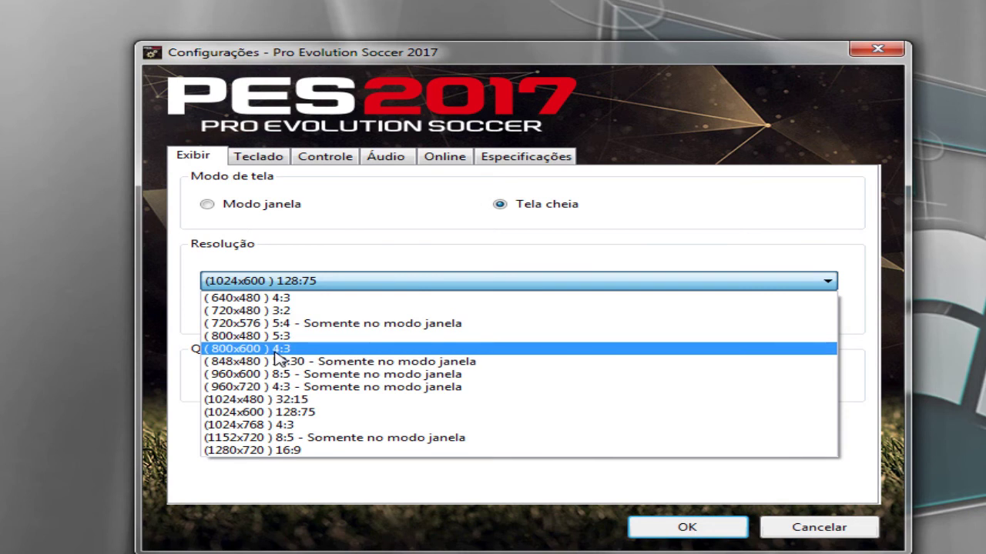
click(267, 414)
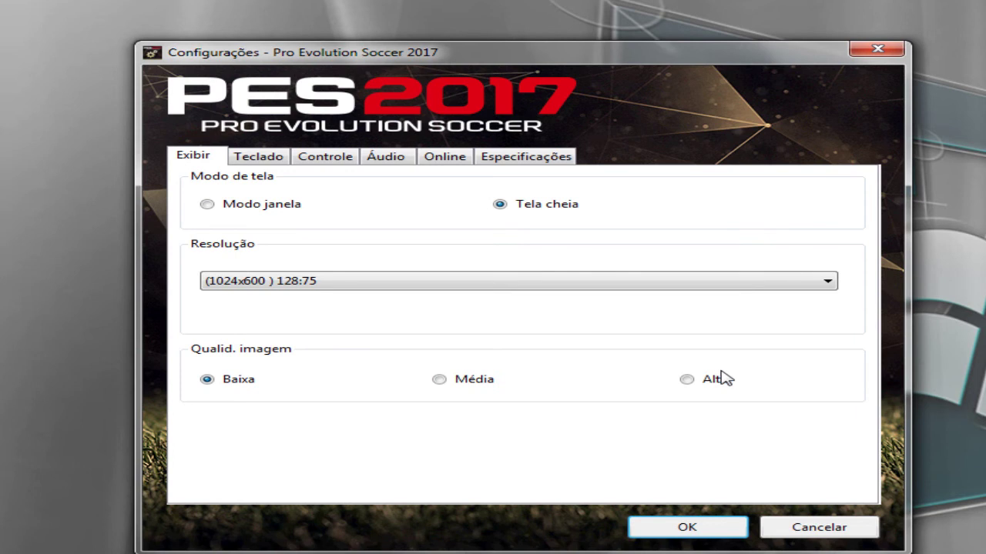
click(693, 381)
click(484, 387)
click(227, 387)
click(688, 380)
click(483, 379)
click(210, 379)
click(396, 282)
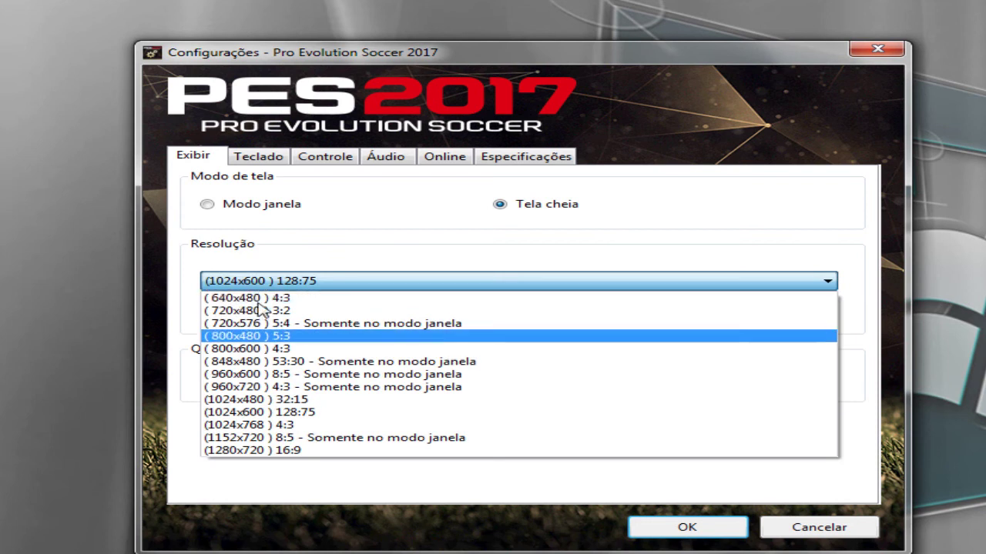
click(295, 279)
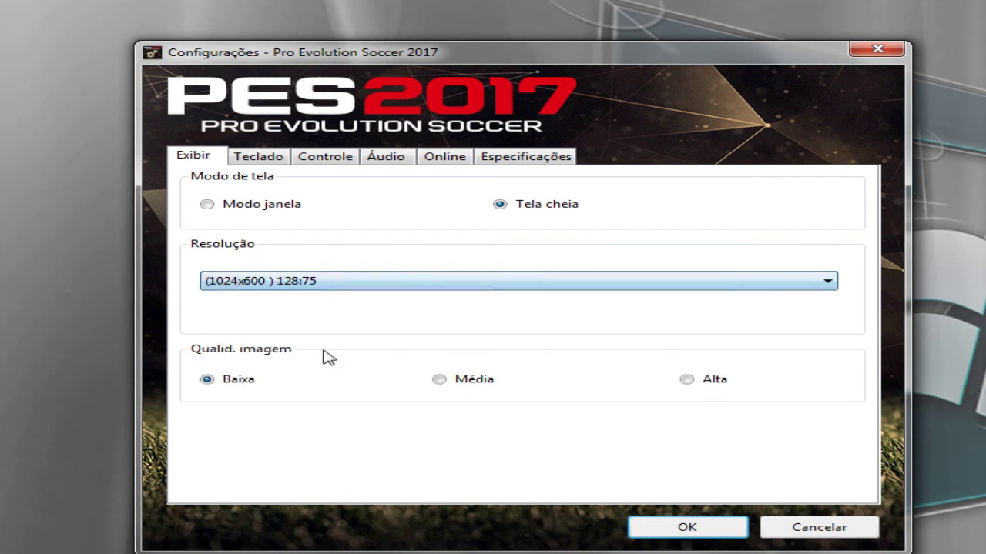
- Examine the keyboard, controller, audio and online settings, and compare the PC's specifications with the game's system requirements
click(266, 158)
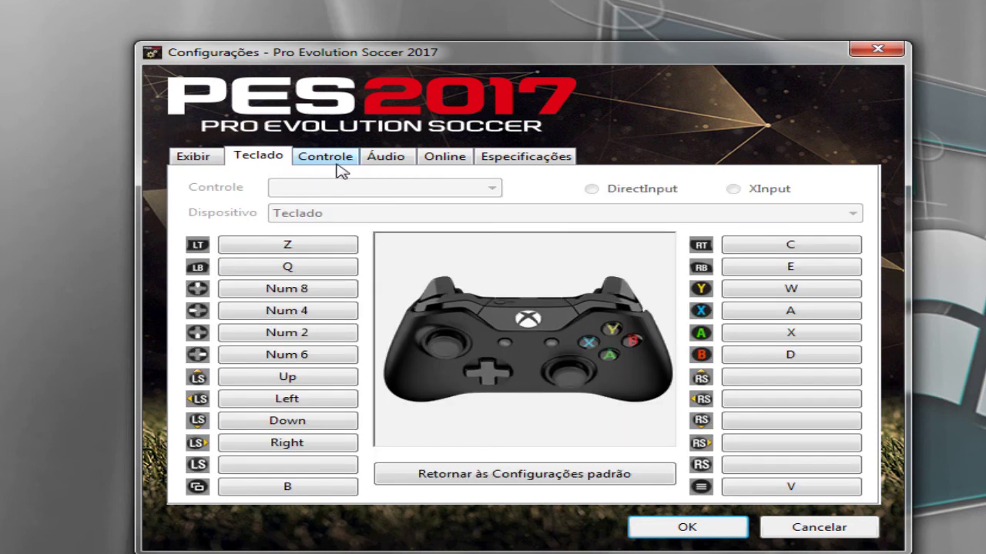
click(338, 162)
click(385, 158)
click(444, 158)
click(500, 159)
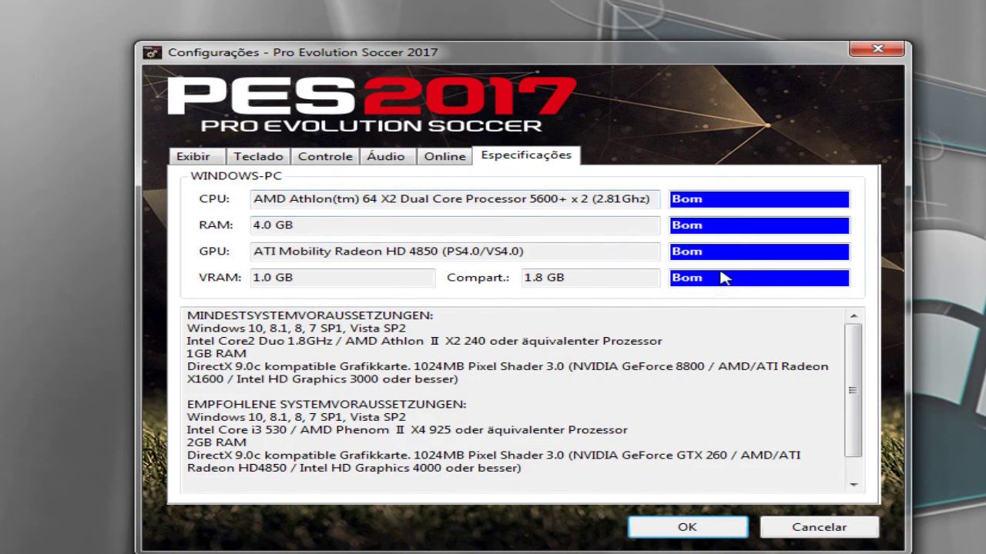
drag(853, 371, 845, 332)
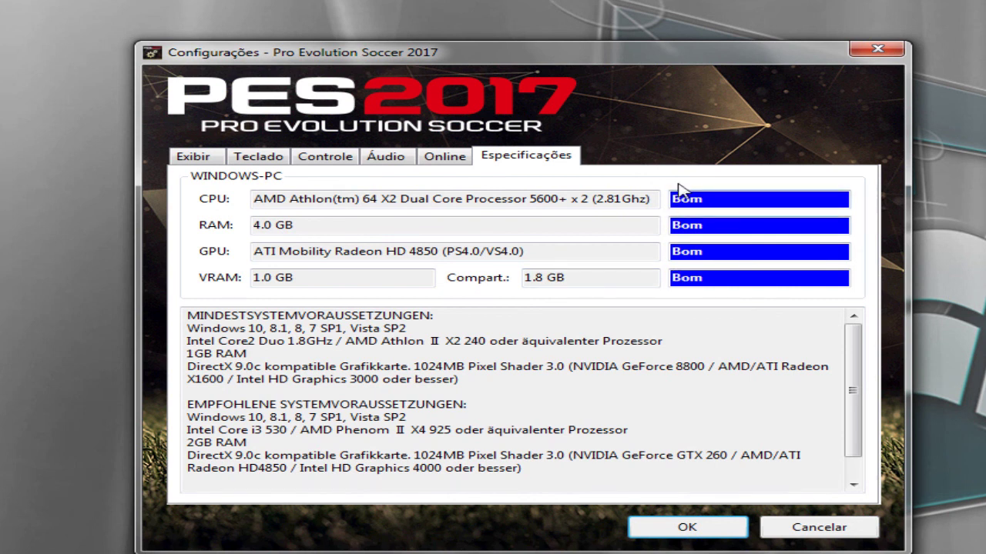
- Return to the display settings and save the game configuration
click(218, 155)
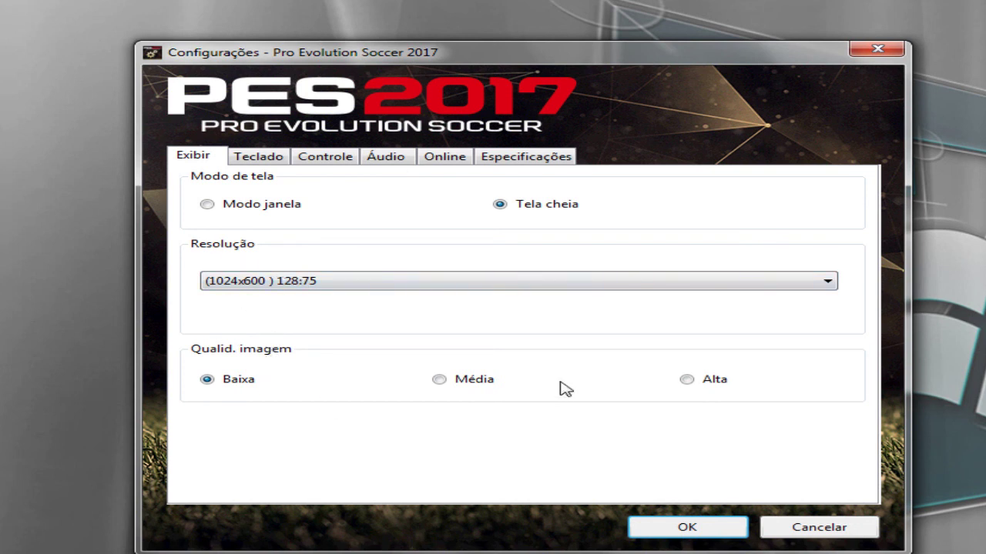
click(636, 532)
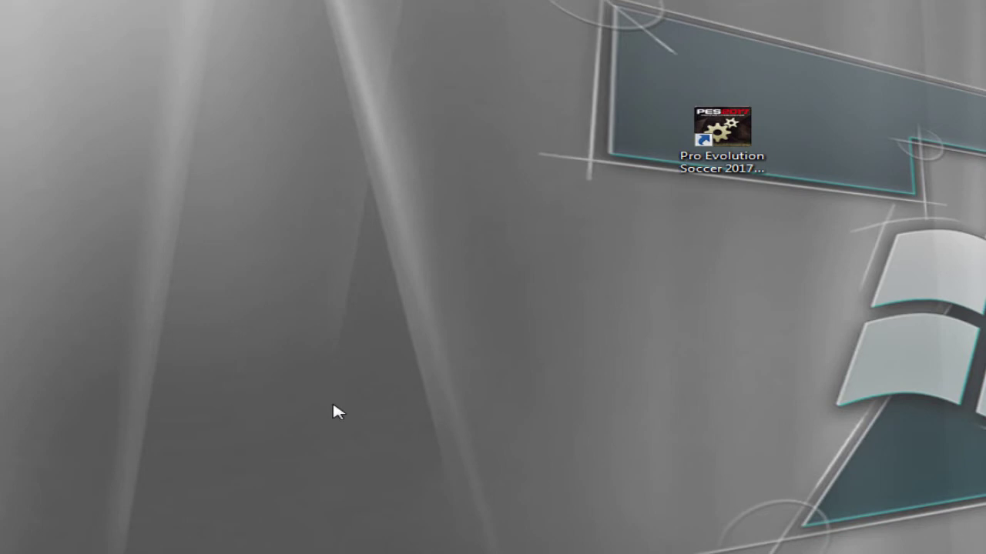
- Move the Pro Evolution Soccer 2017 game shortcut to the middle of the desktop, near the Settings shortcut
drag(270, 262, 562, 437)
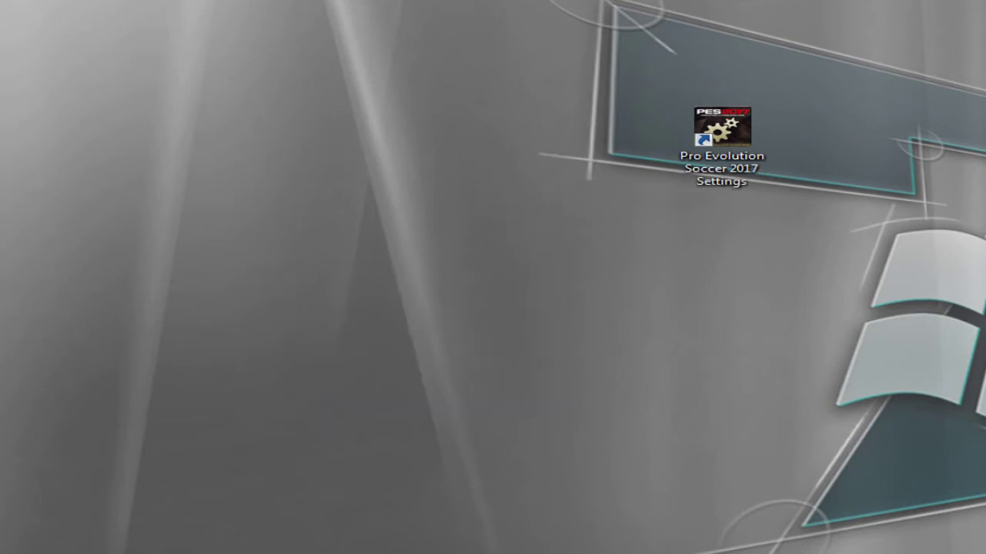
drag(288, 443, 531, 239)
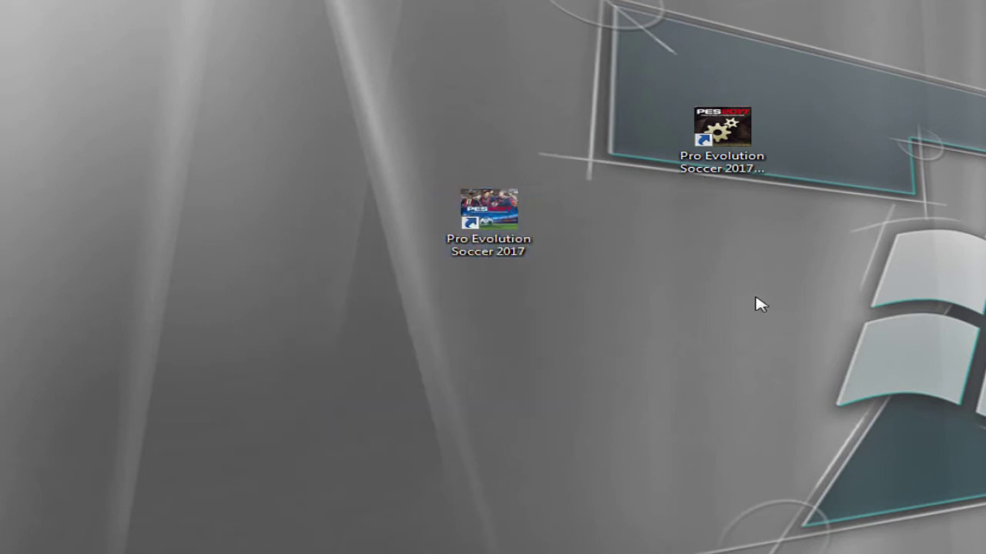
click(489, 209)
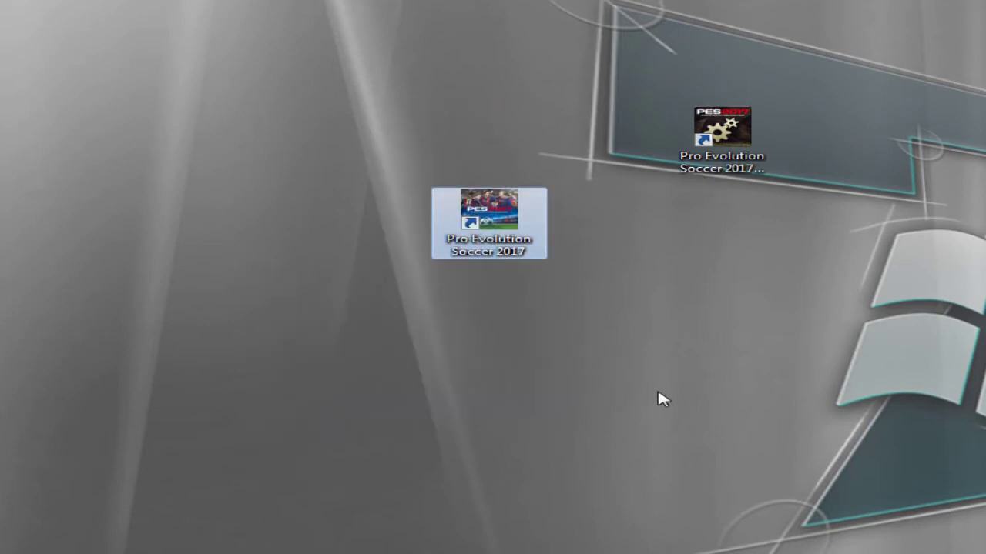
right_click(448, 212)
key(Escape)
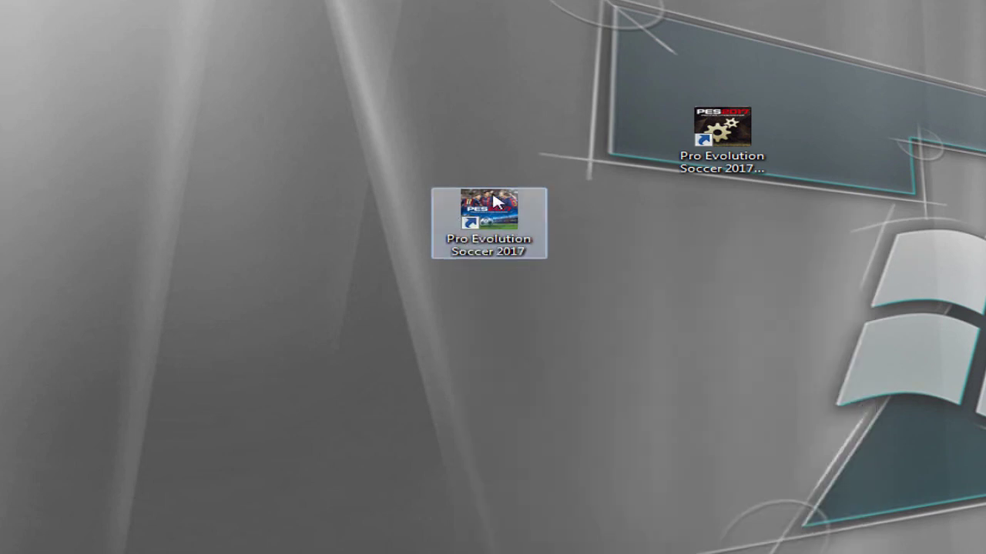
drag(528, 319, 242, 94)
drag(766, 488, 702, 403)
drag(493, 127, 566, 548)
drag(238, 4, 574, 548)
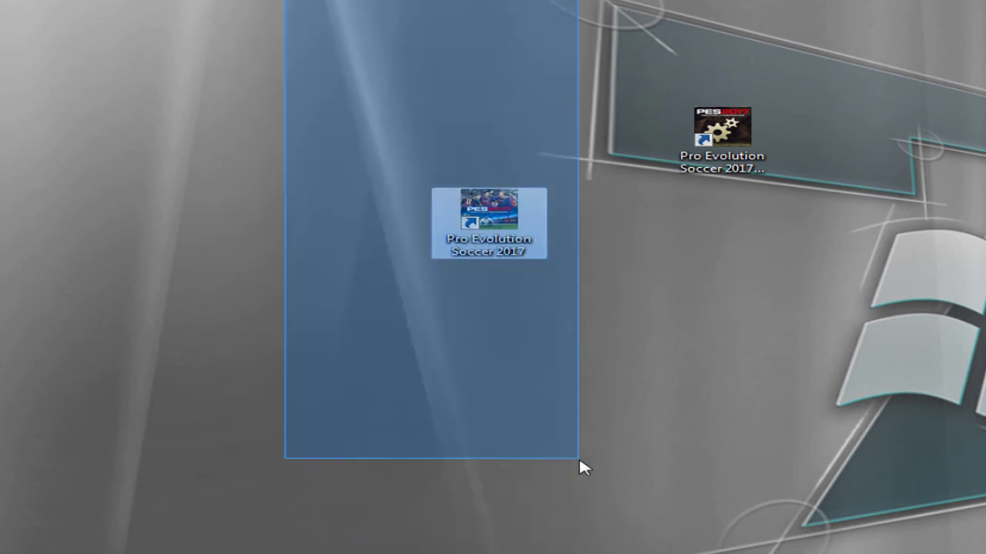